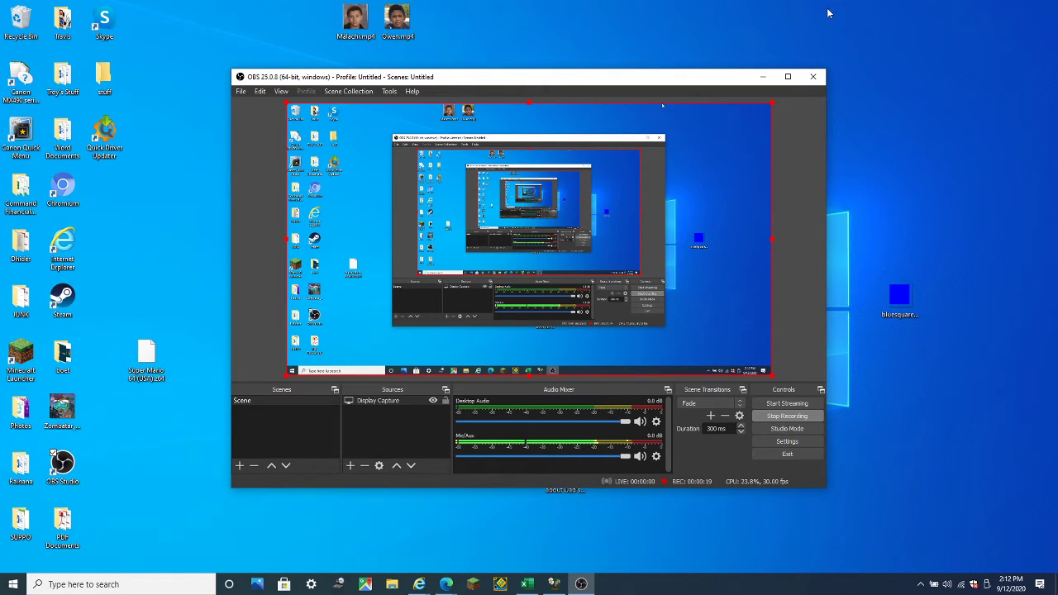
left_click(759, 78)
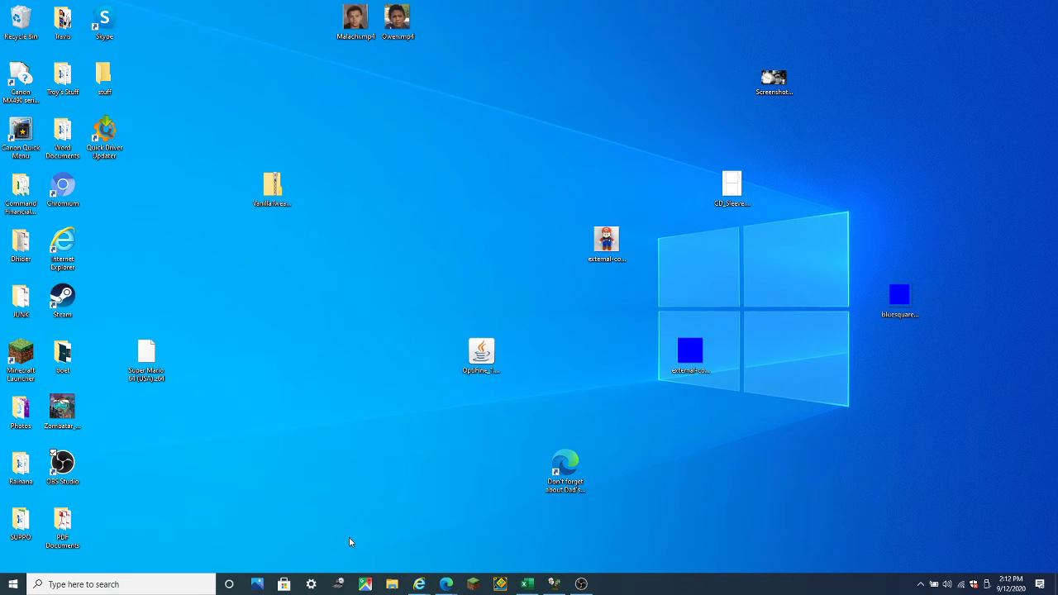
left_click(581, 584)
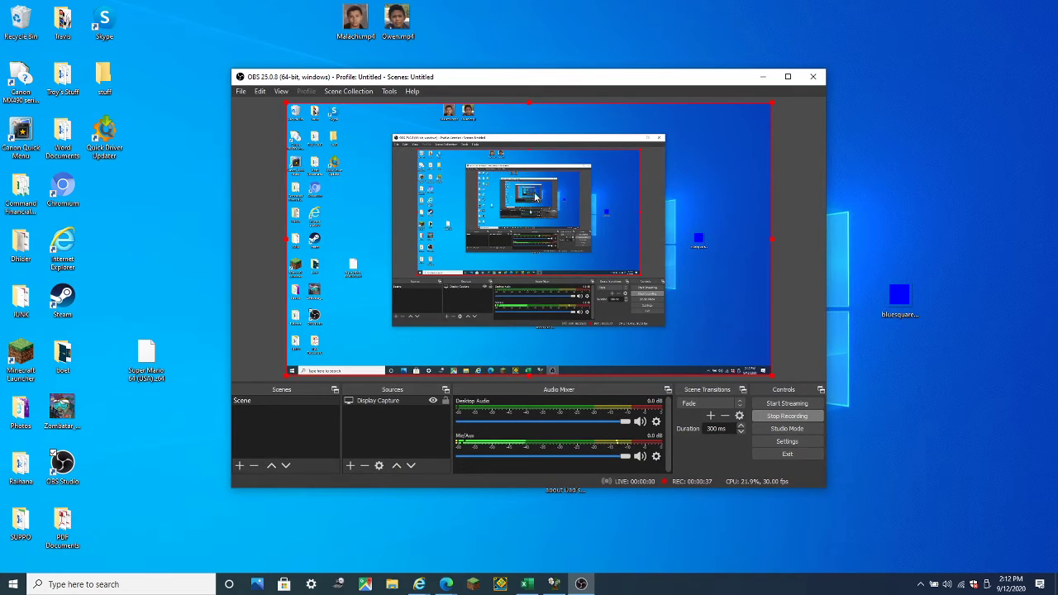